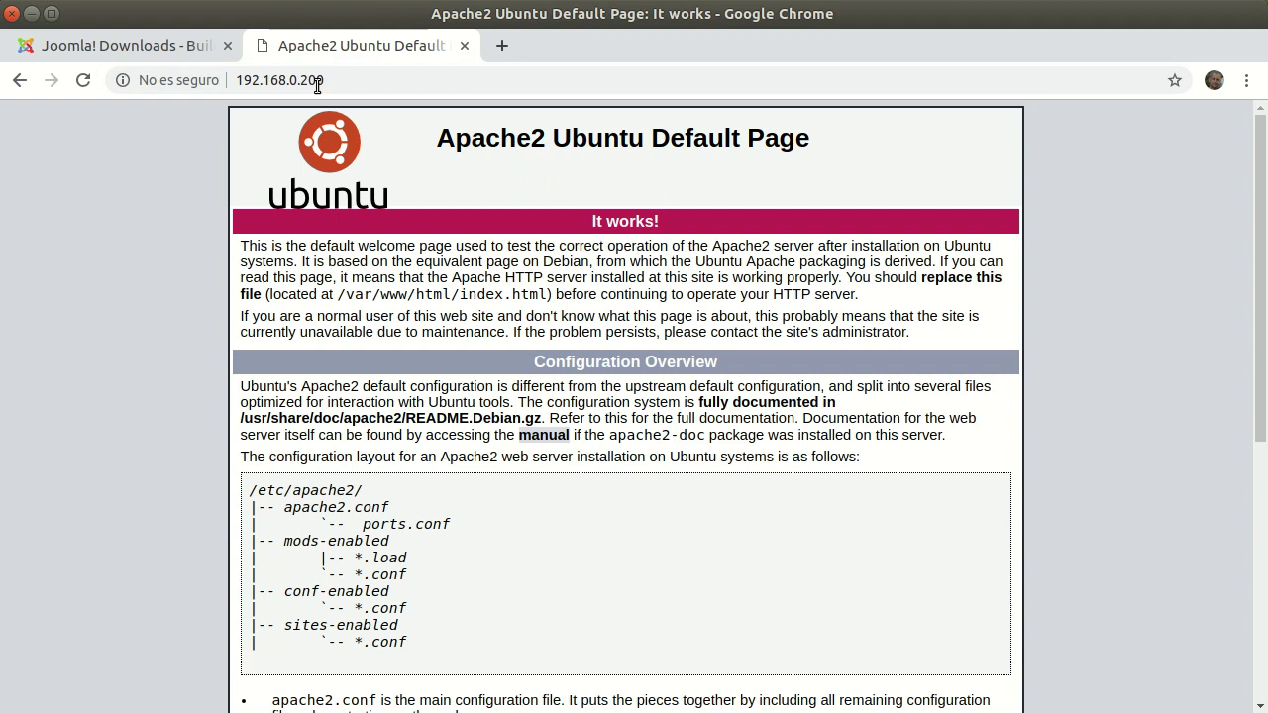
- Load 192.168.0.200/web in Chrome to reach the Joomla installer's Configuración step
left_click(349, 80)
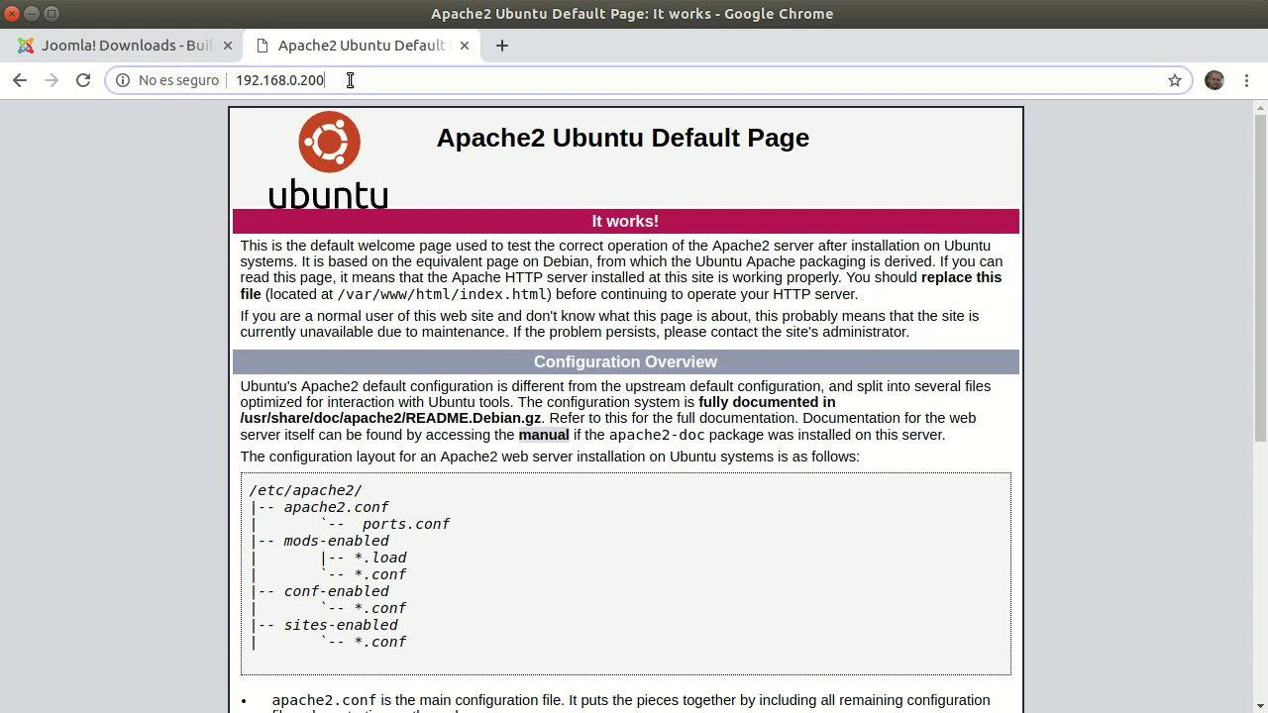
left_click(349, 80)
type("/web")
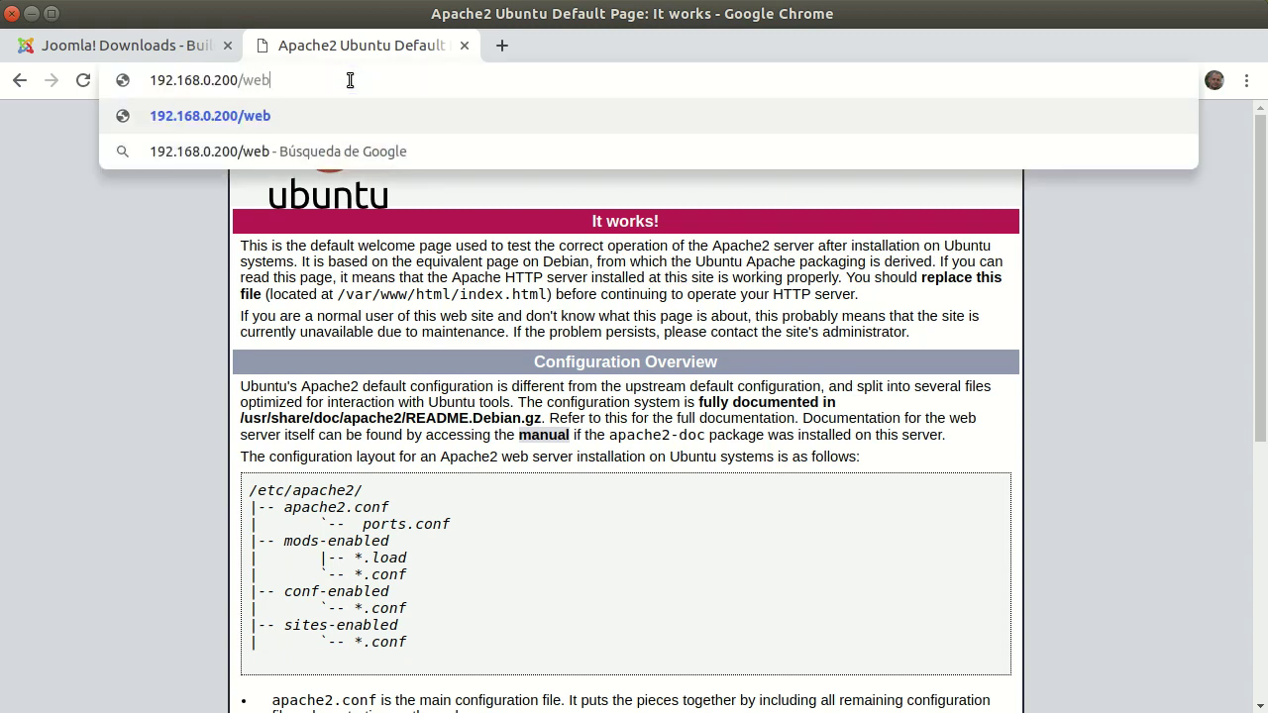
key("Return")
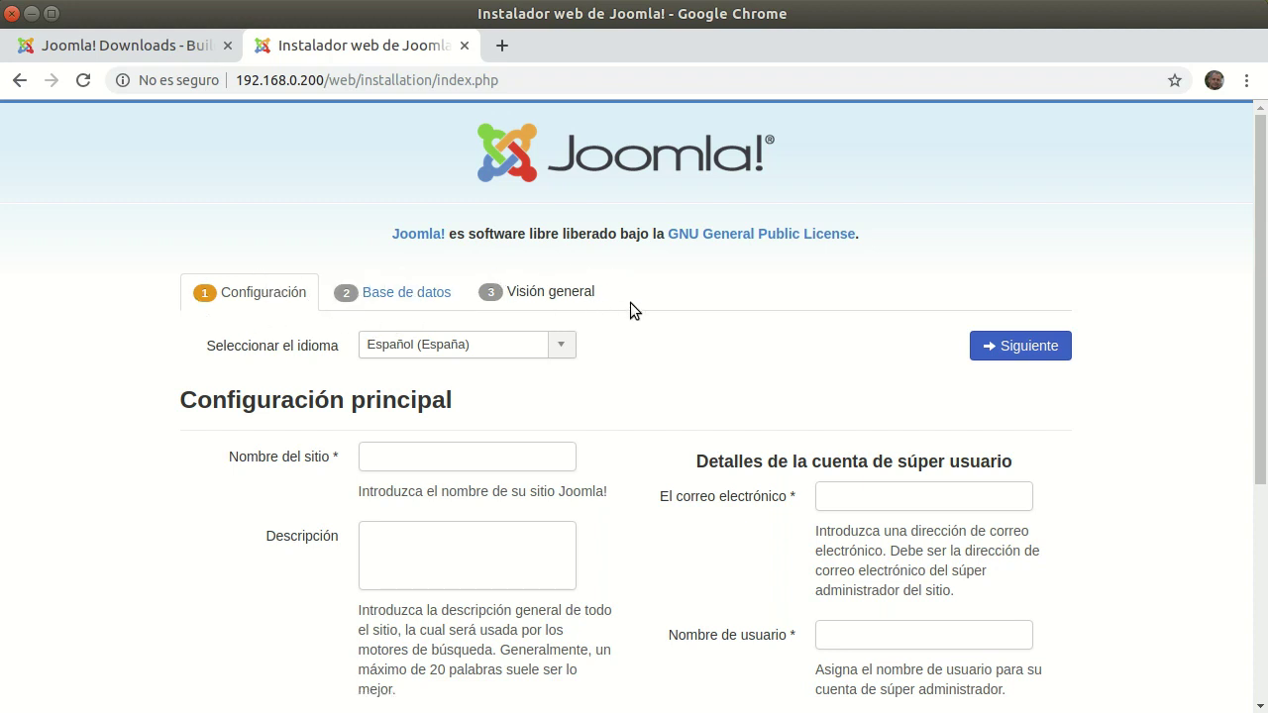
- Enter the site name 'Aplicaciones web' and a site description that includes the author's name
scroll(678, 316, "down", 2)
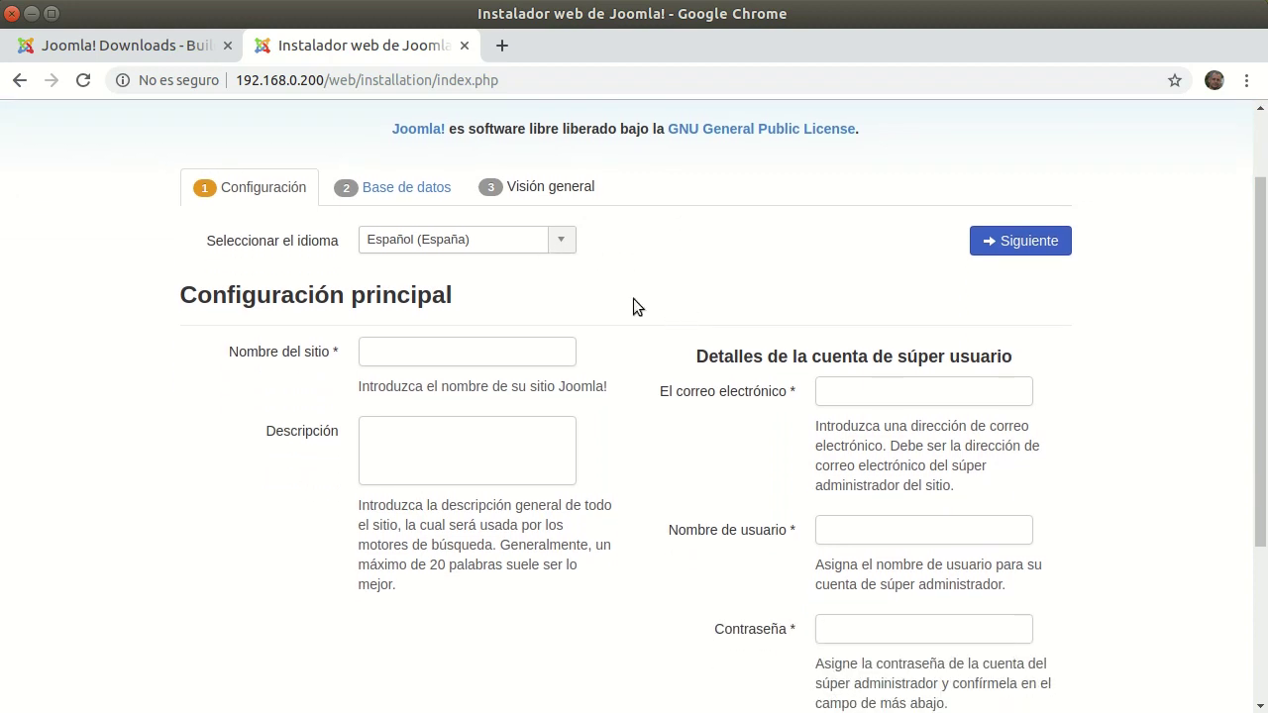
scroll(633, 299, "down", 2)
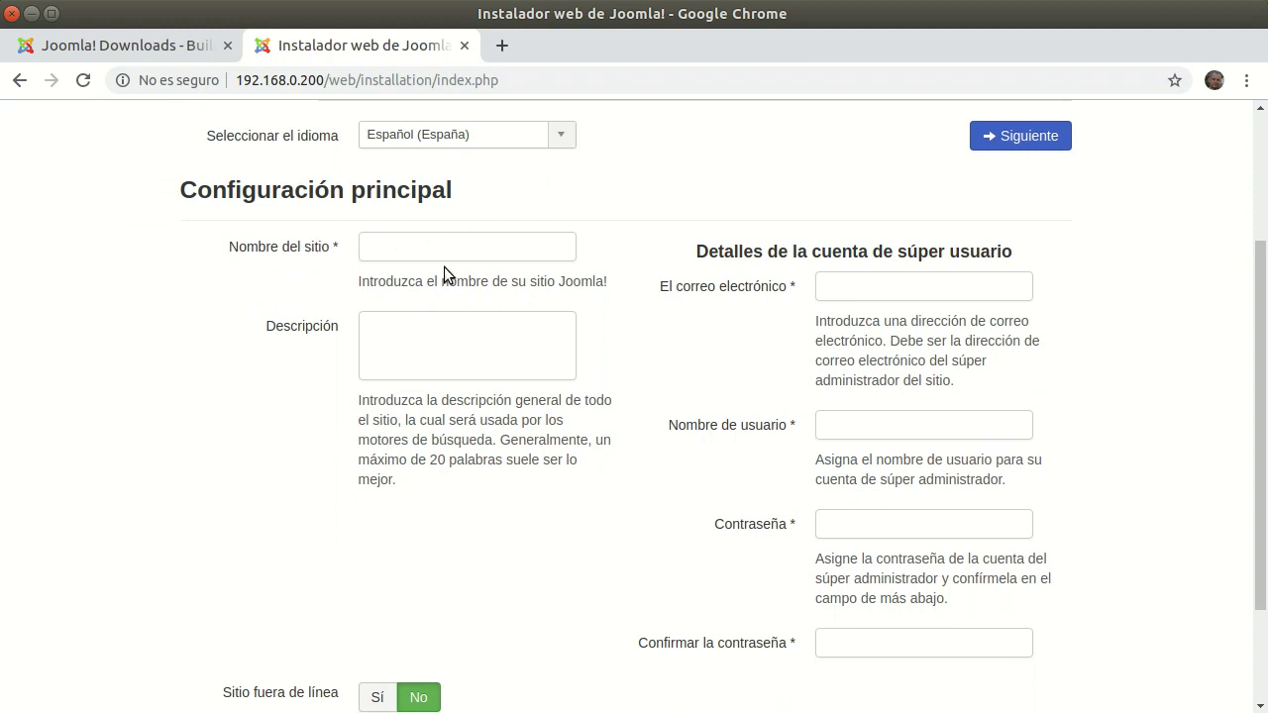
left_click(377, 241)
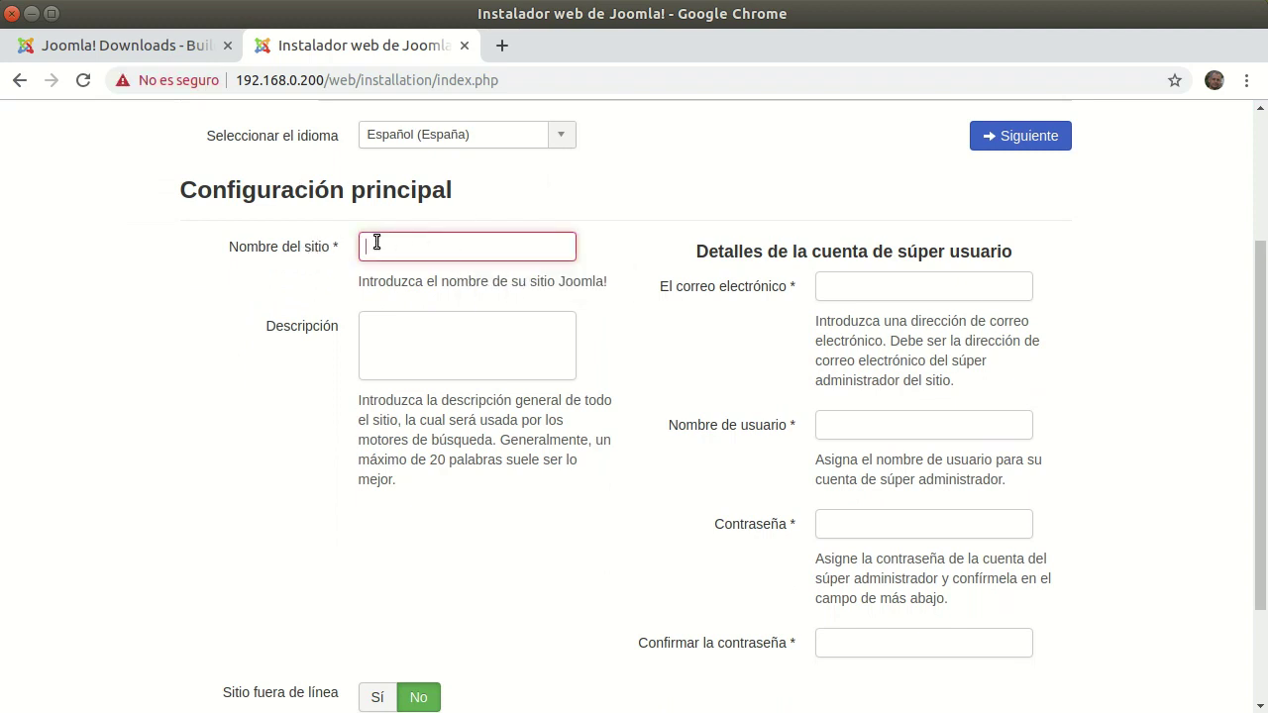
type("Aplicaciones web")
left_click(447, 339)
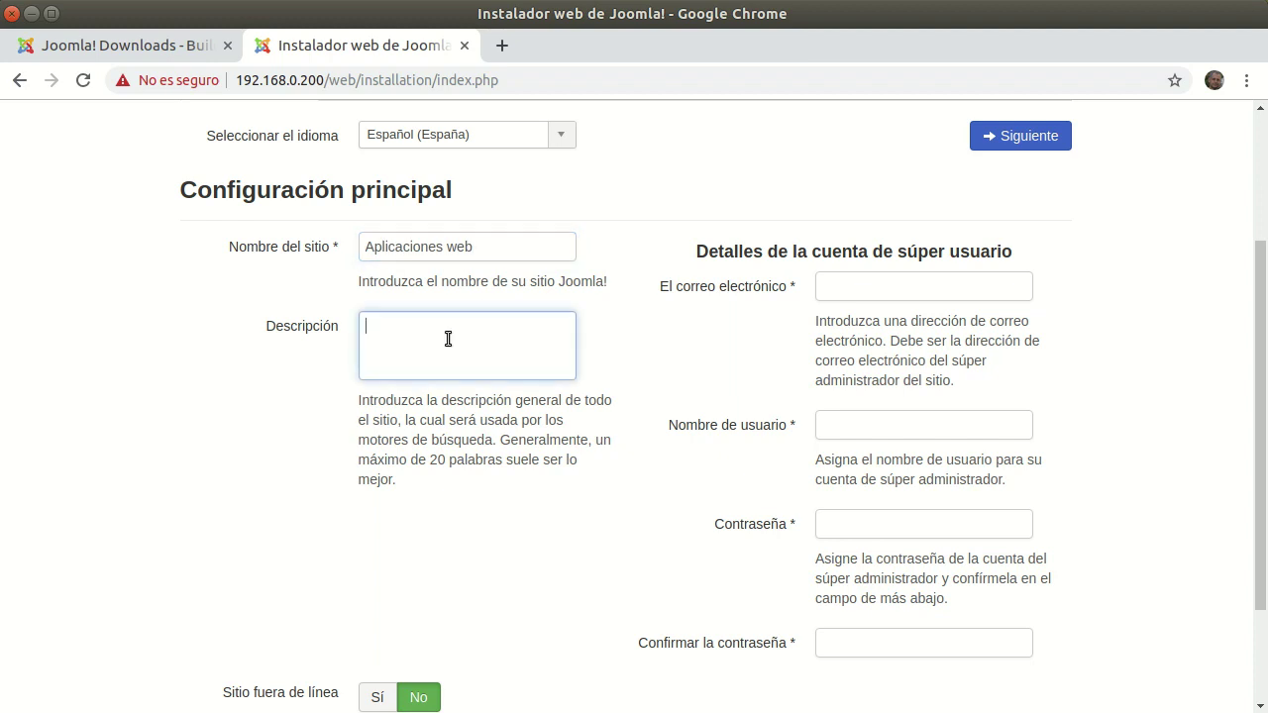
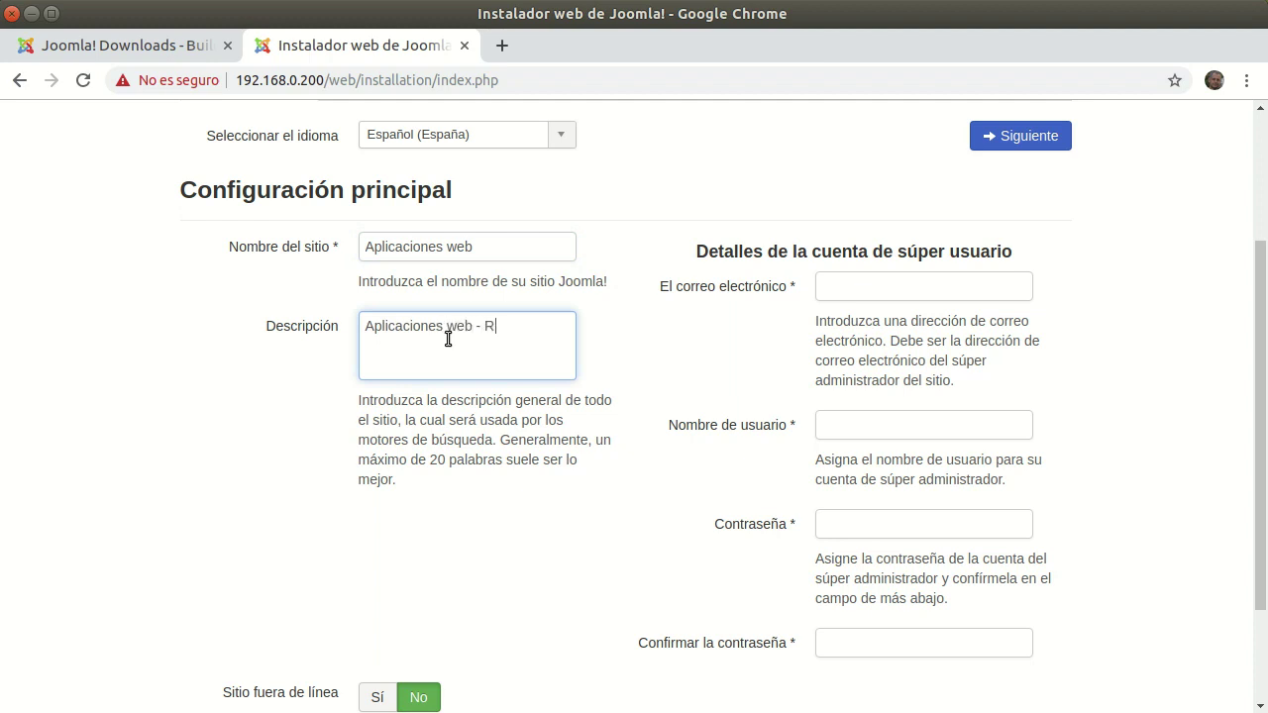
- Fill in the super user's e-mail address
key("Tab")
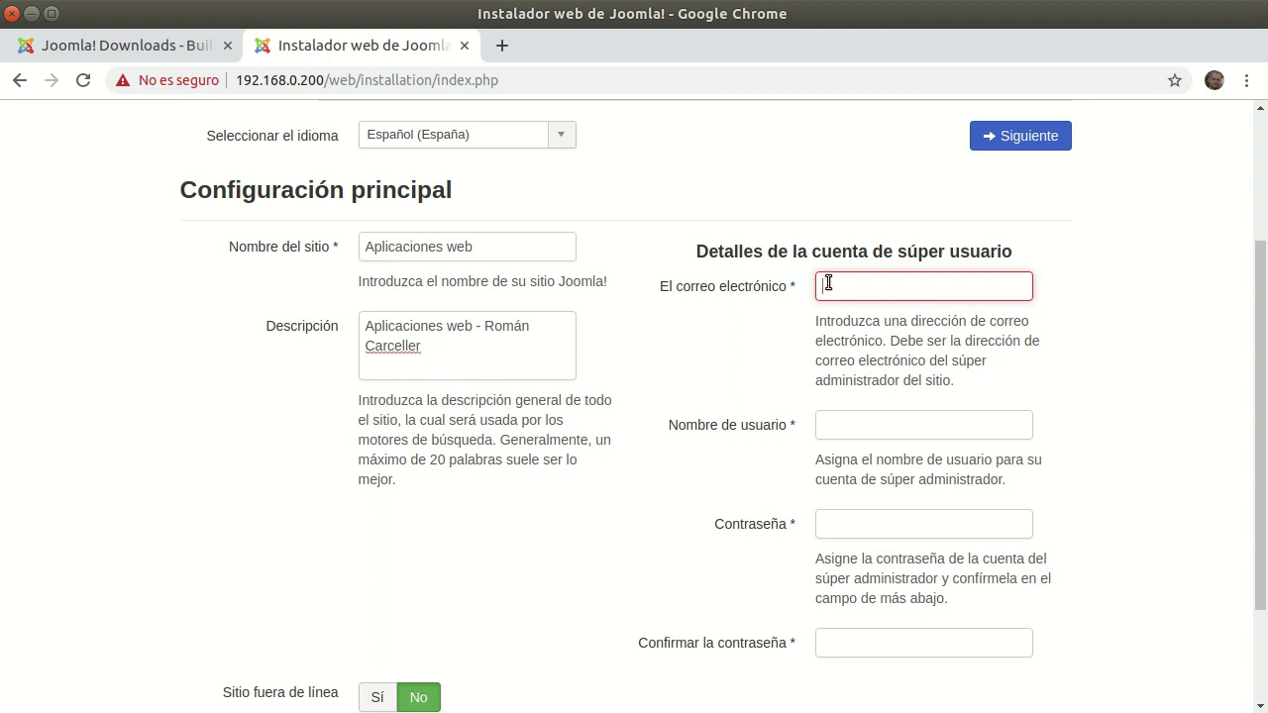
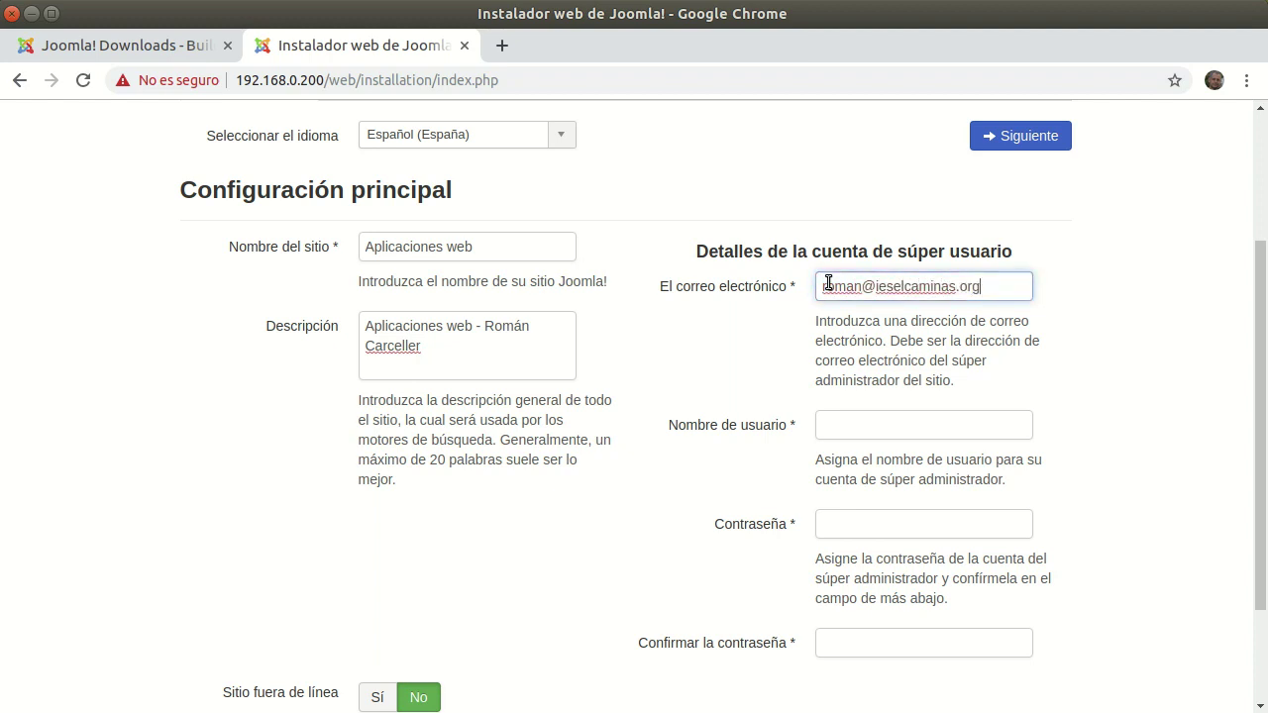
left_click(910, 418)
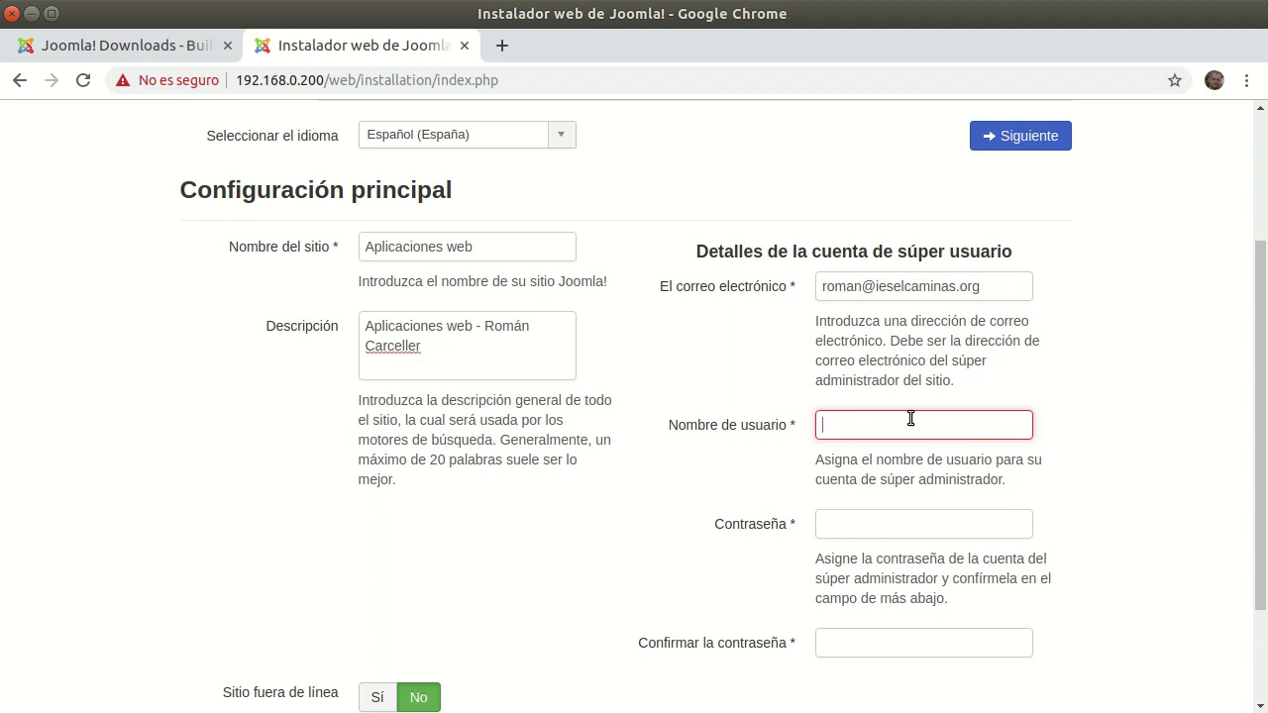
- Copy the super user's e-mail address into the username field
left_click(954, 289)
triple_click(954, 290)
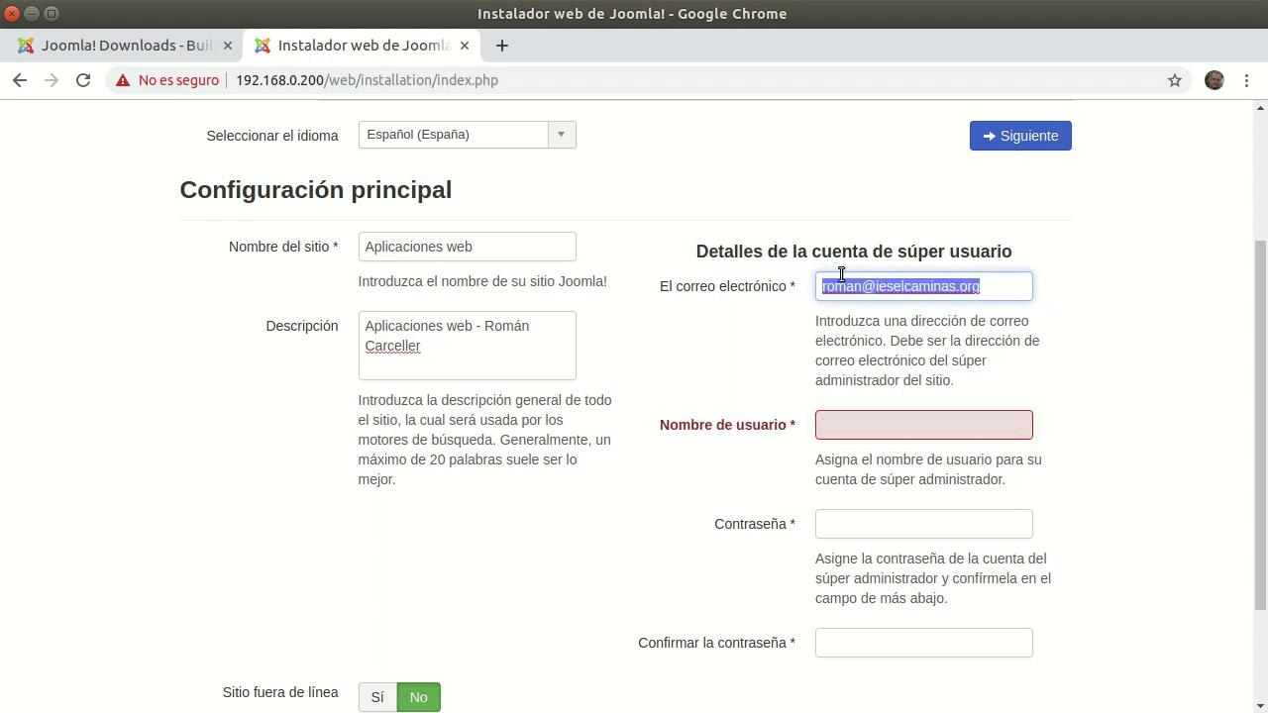
left_click(992, 428)
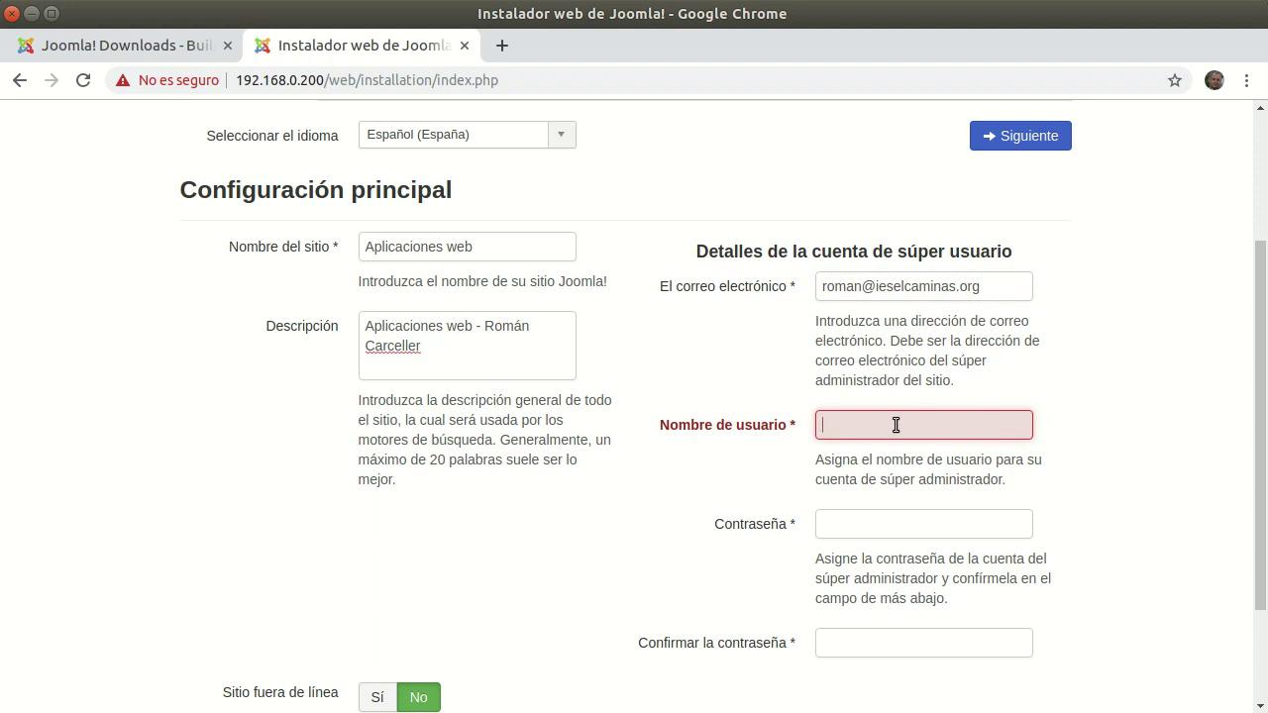
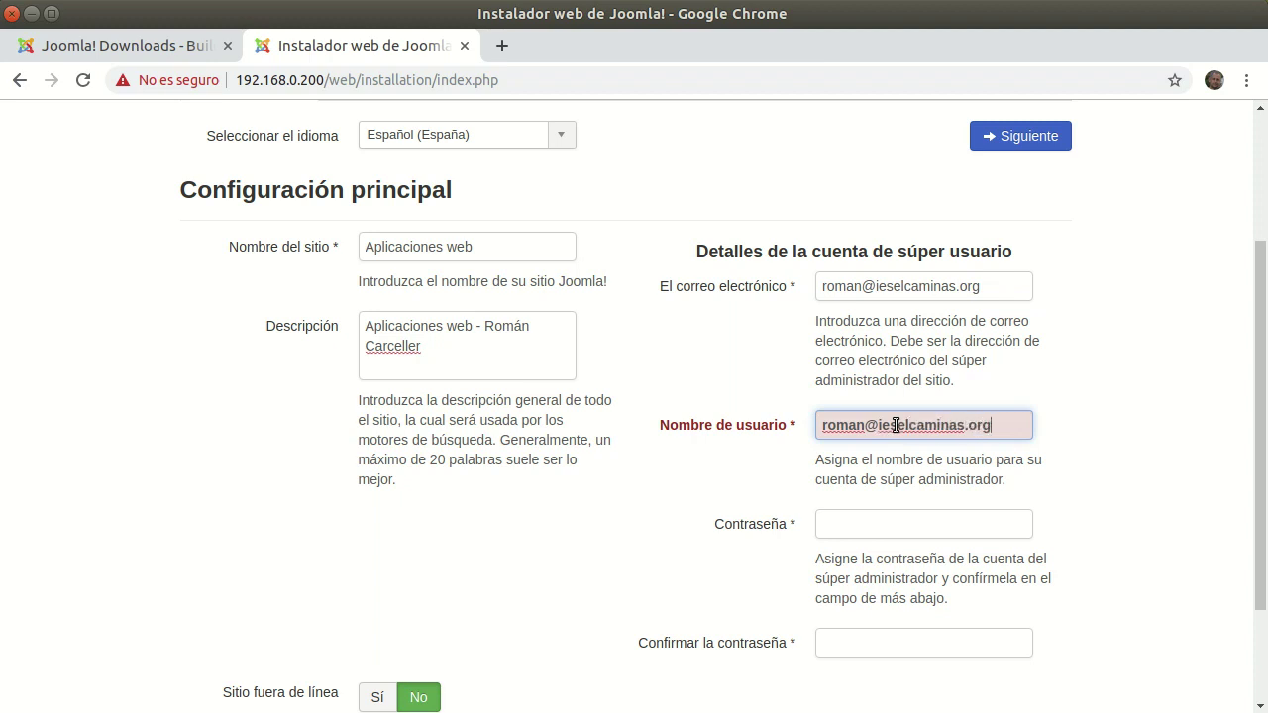
- Set and confirm the super user password, then advance to the Base de datos step
left_click(889, 528)
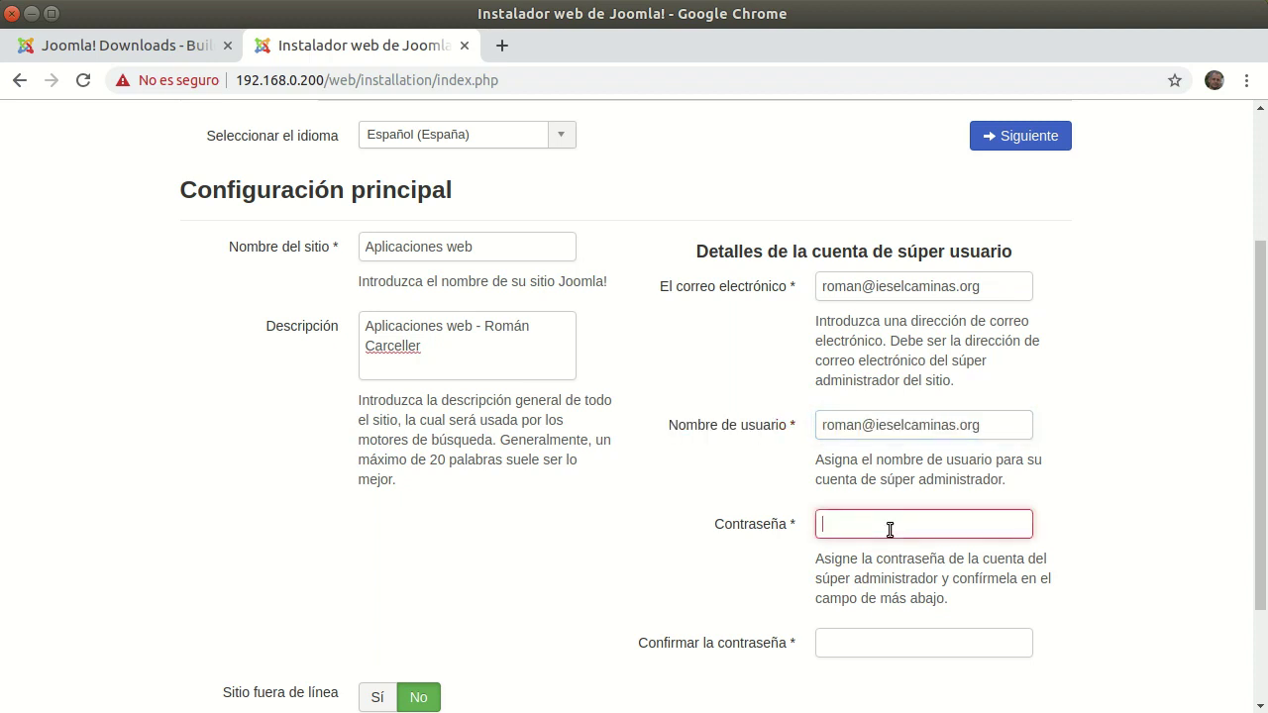
type("••••••")
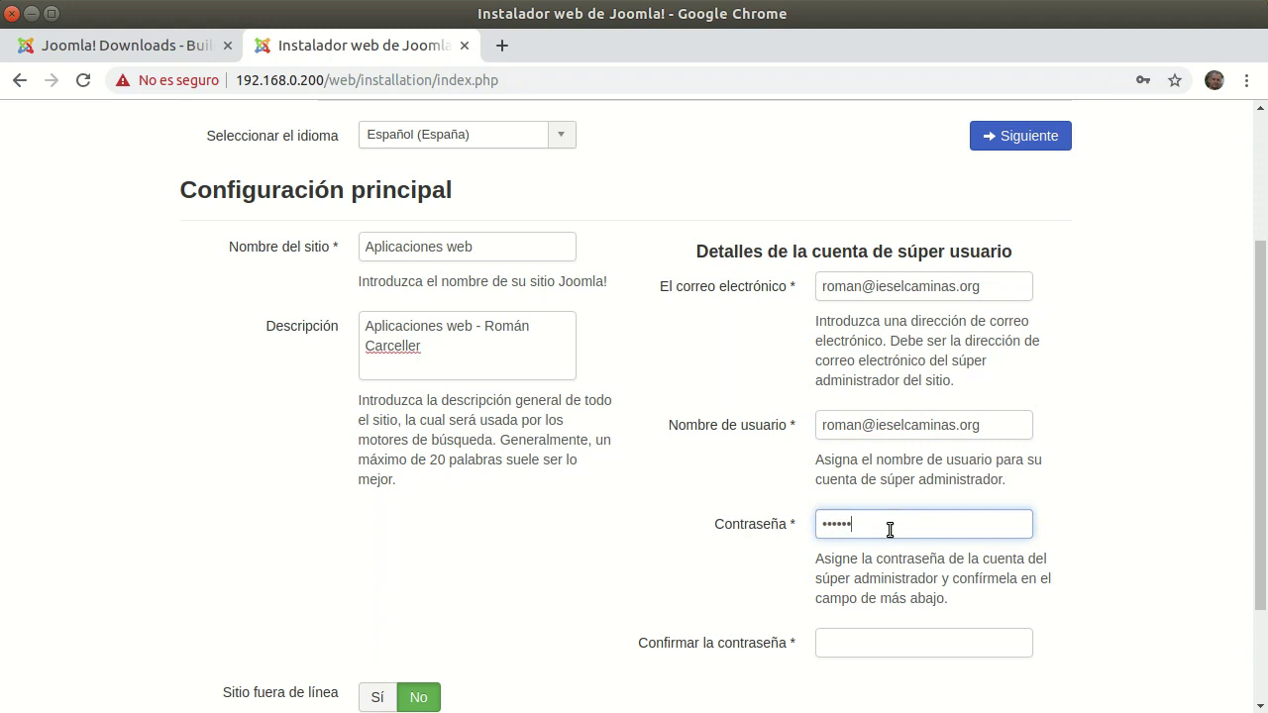
left_click(922, 640)
type("••••••")
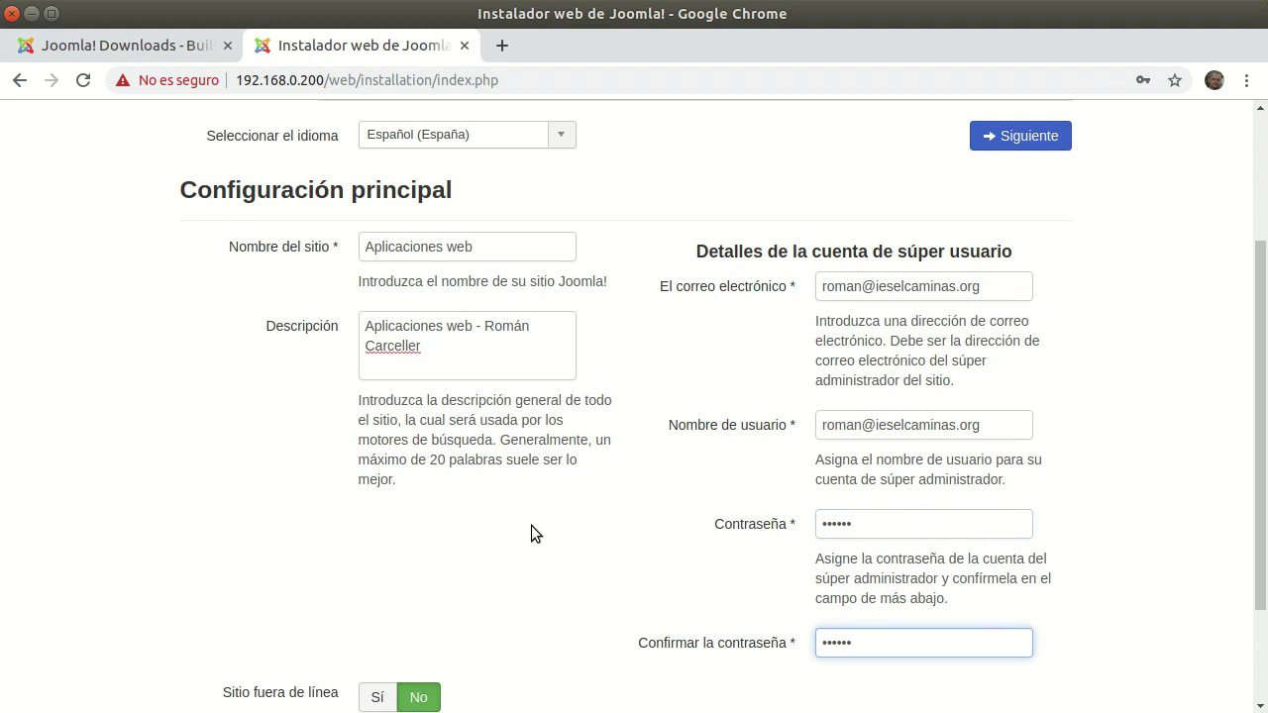
scroll(532, 525, "down", 3)
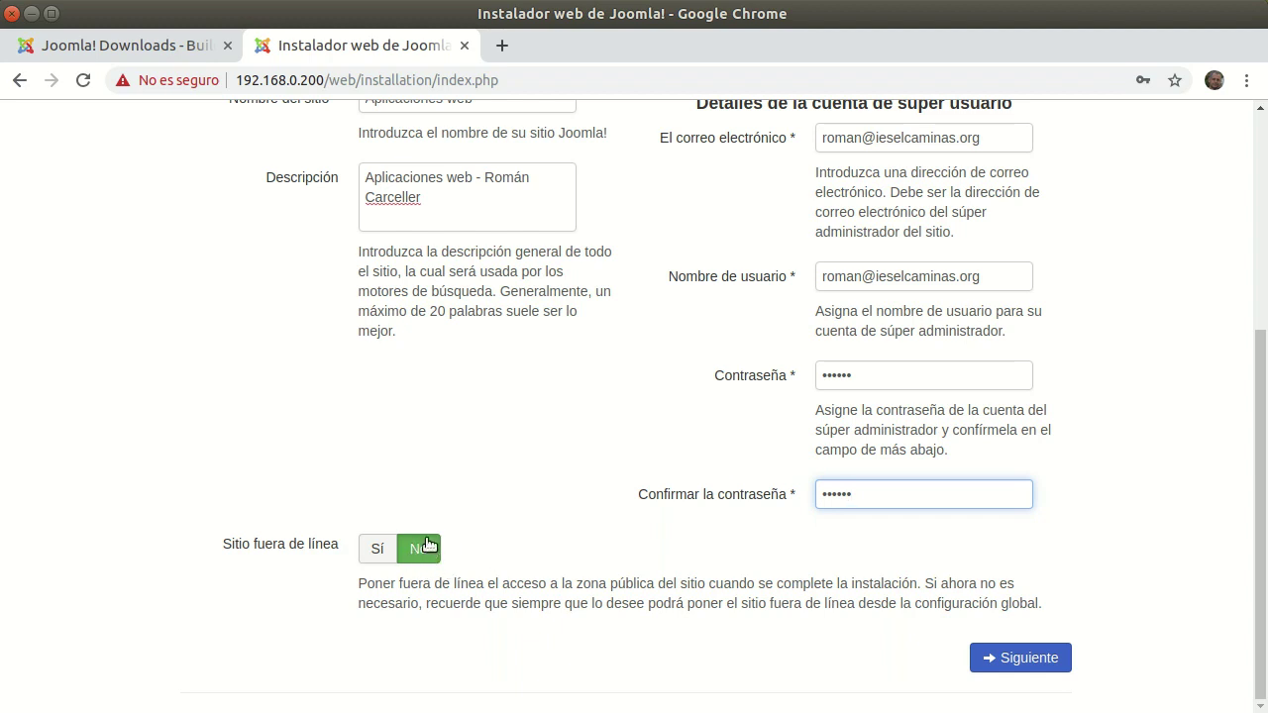
left_click(1025, 659)
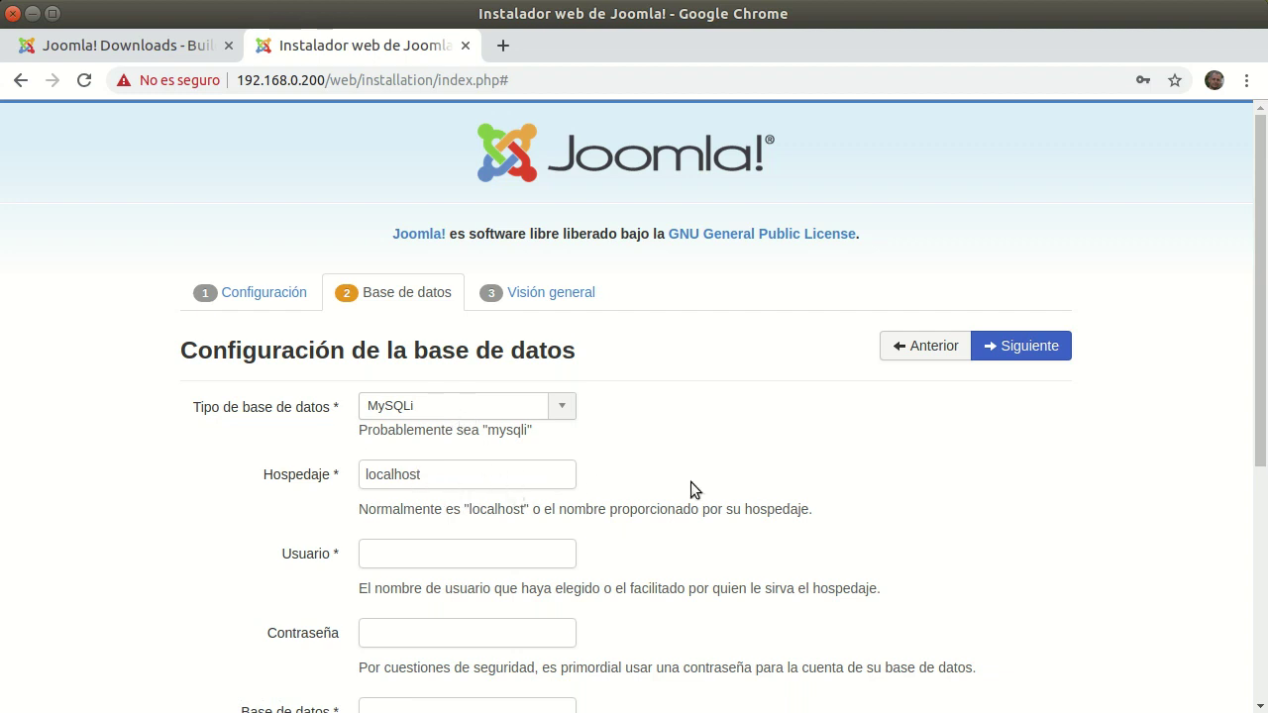
- Enter database user adminjoomla, its password and database dbjoomla, then continue to Visión general
scroll(722, 456, "down", 3)
left_click(491, 398)
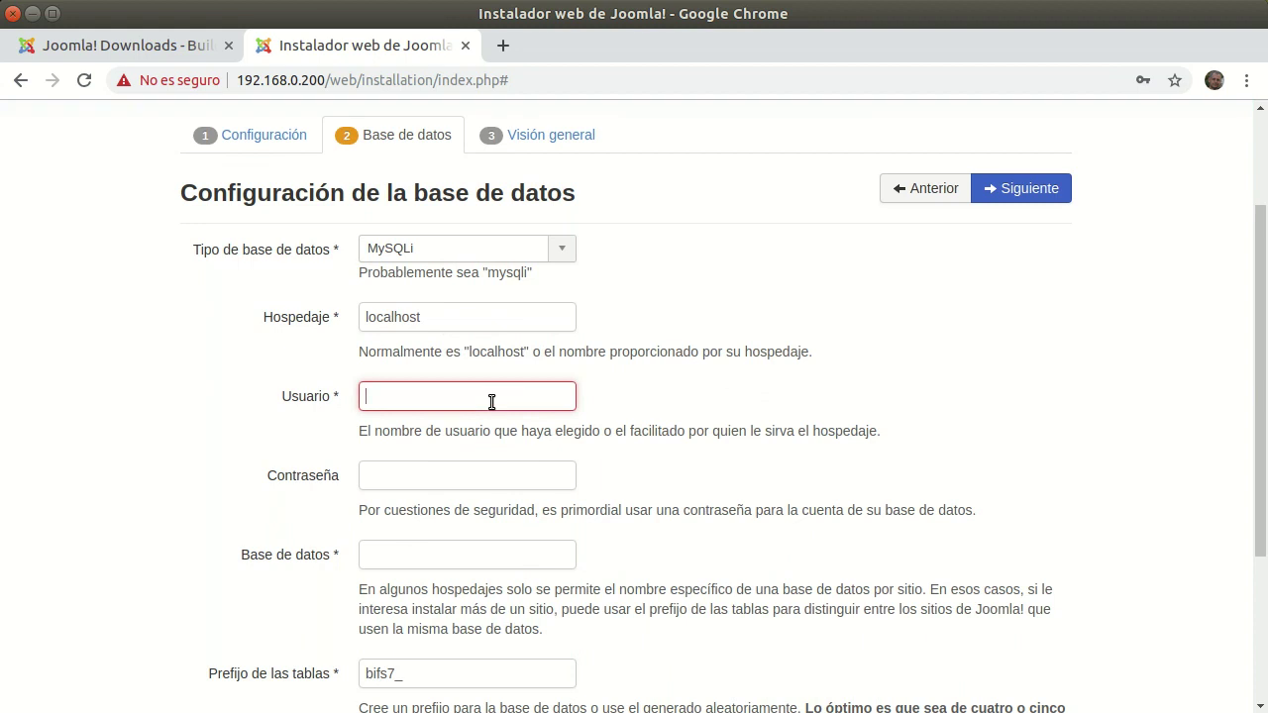
type("admin")
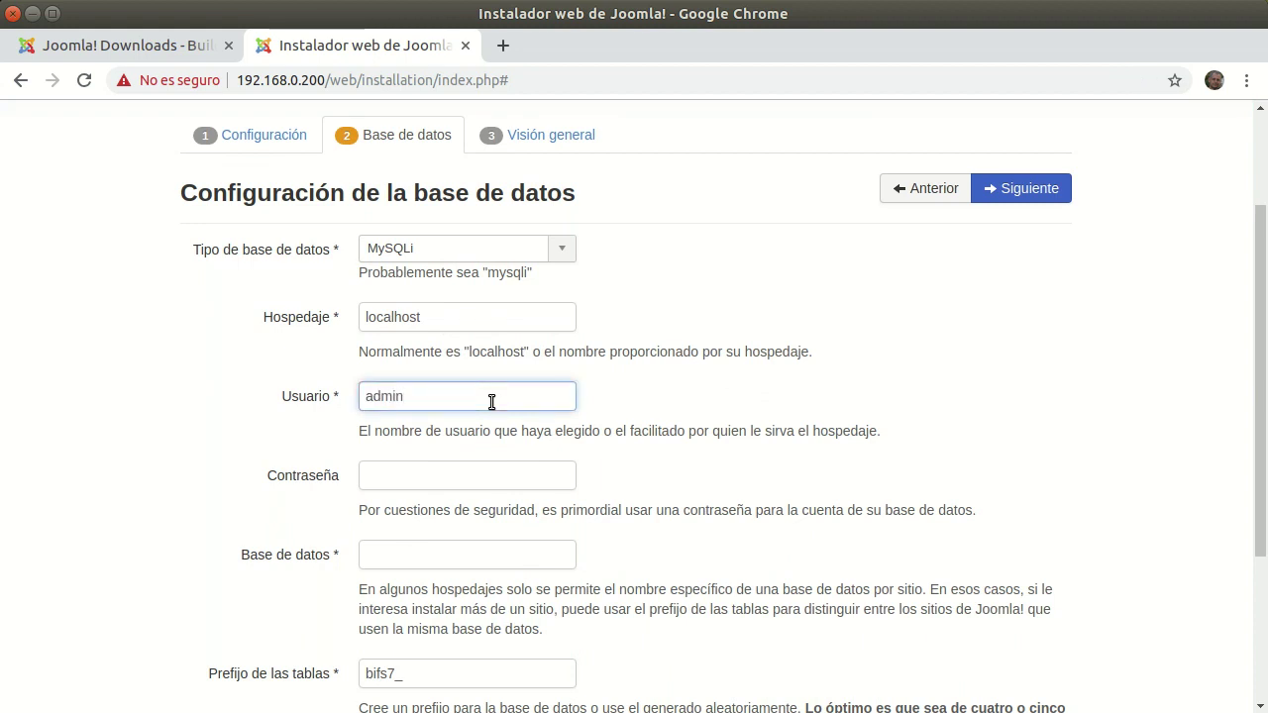
type("ioomla")
left_click(518, 477)
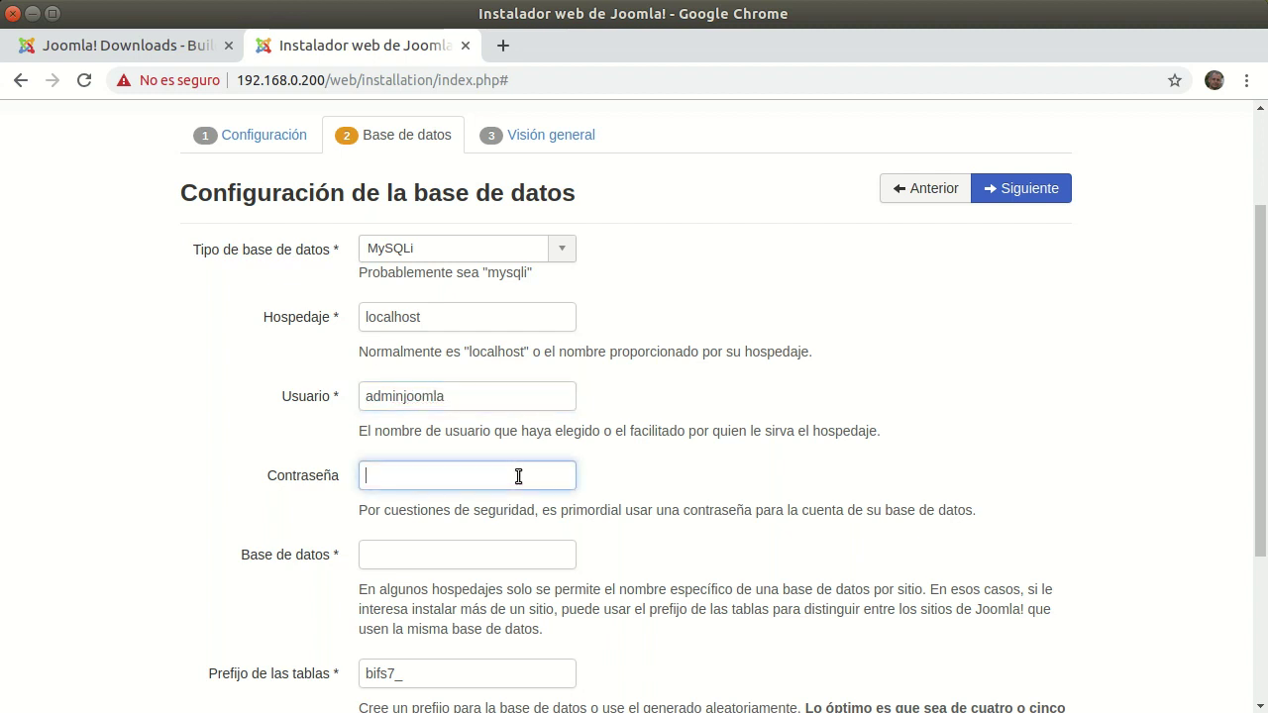
type("••••••")
left_click(472, 558)
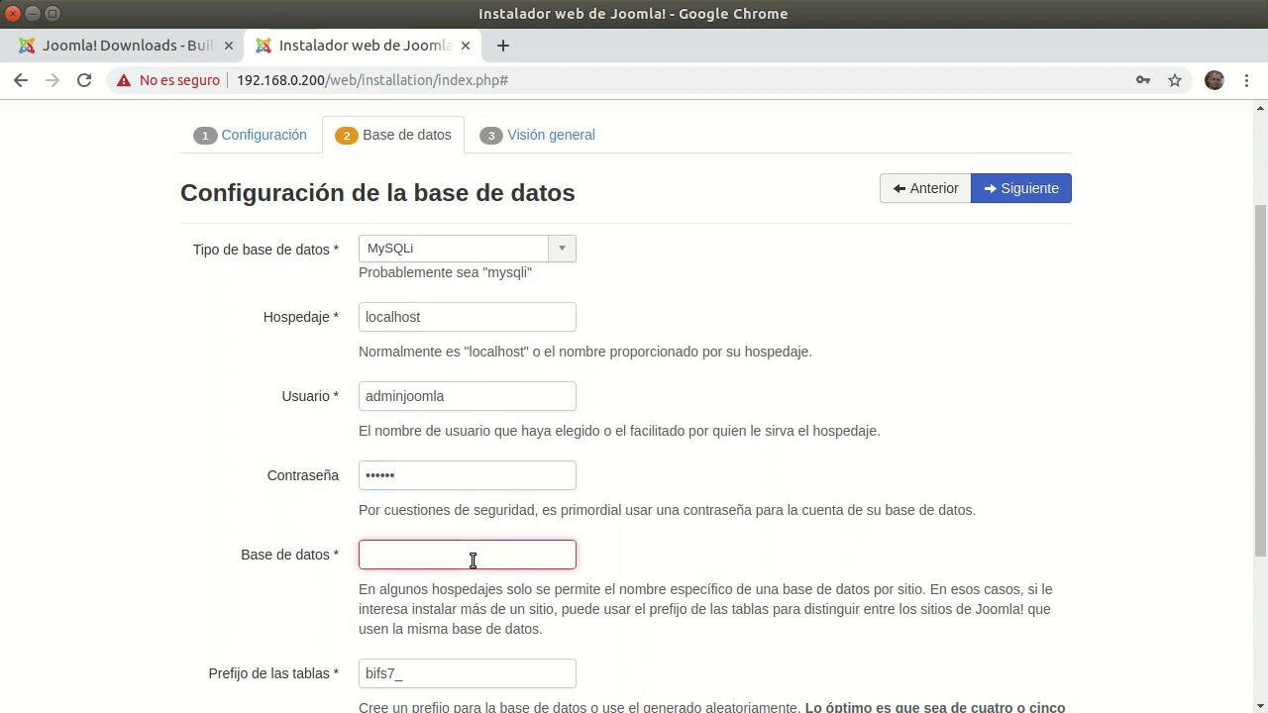
type("dbj")
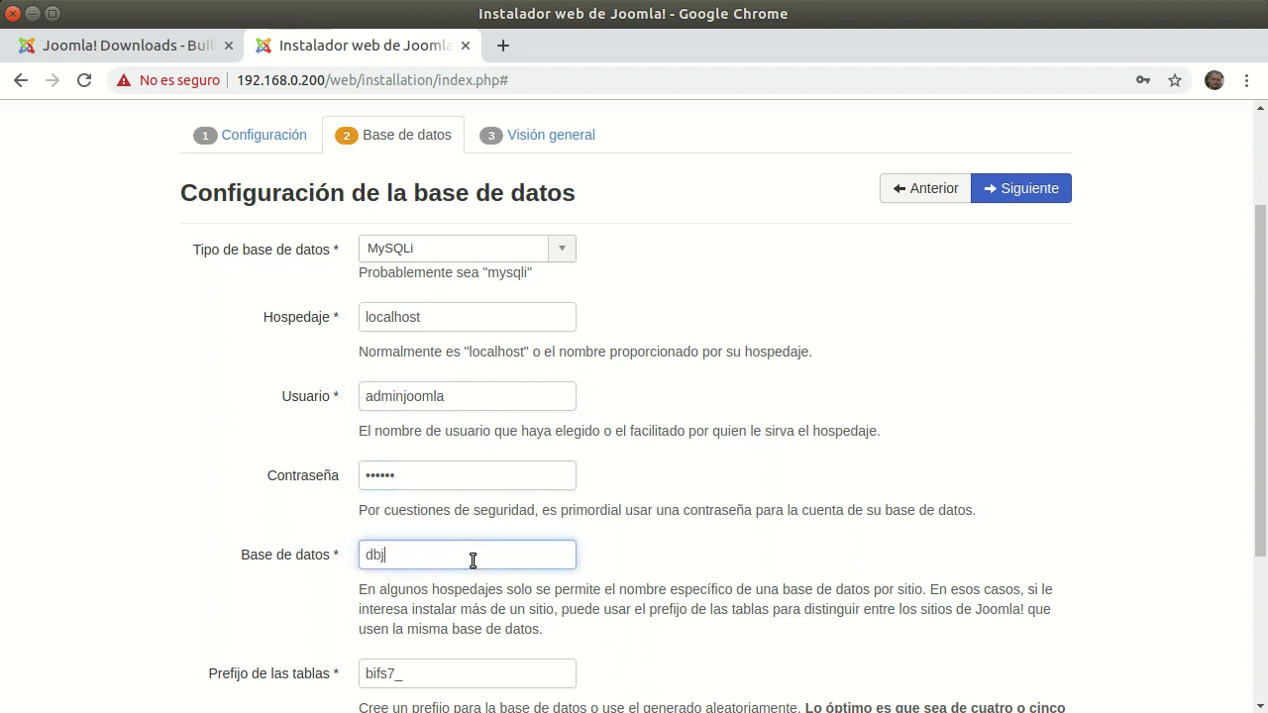
type("oomla")
scroll(473, 560, "down", 3)
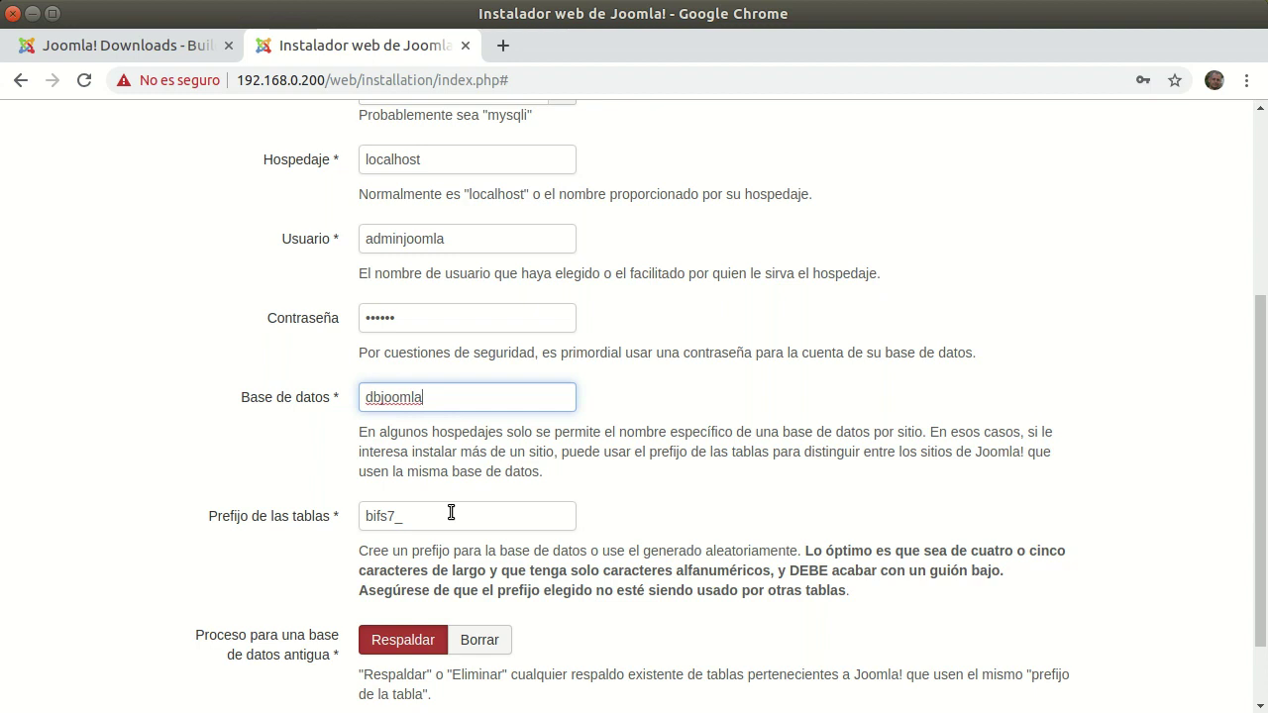
scroll(470, 518, "down", 2)
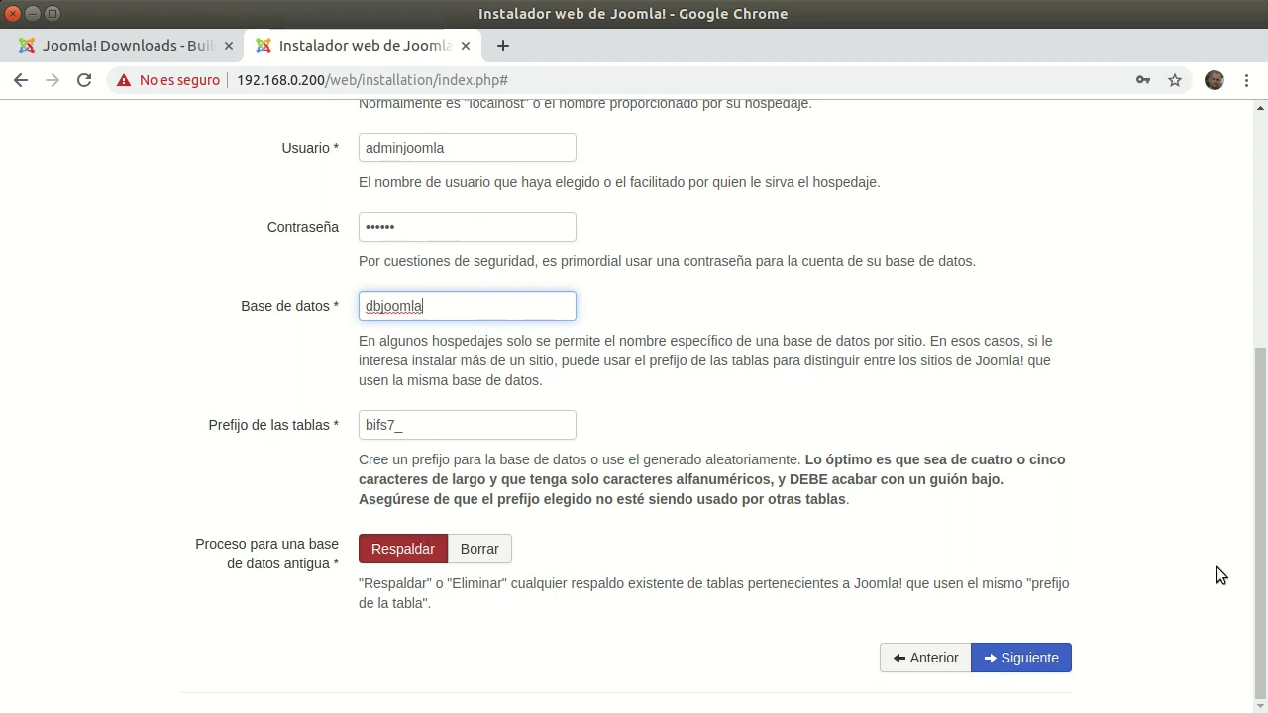
left_click(1030, 658)
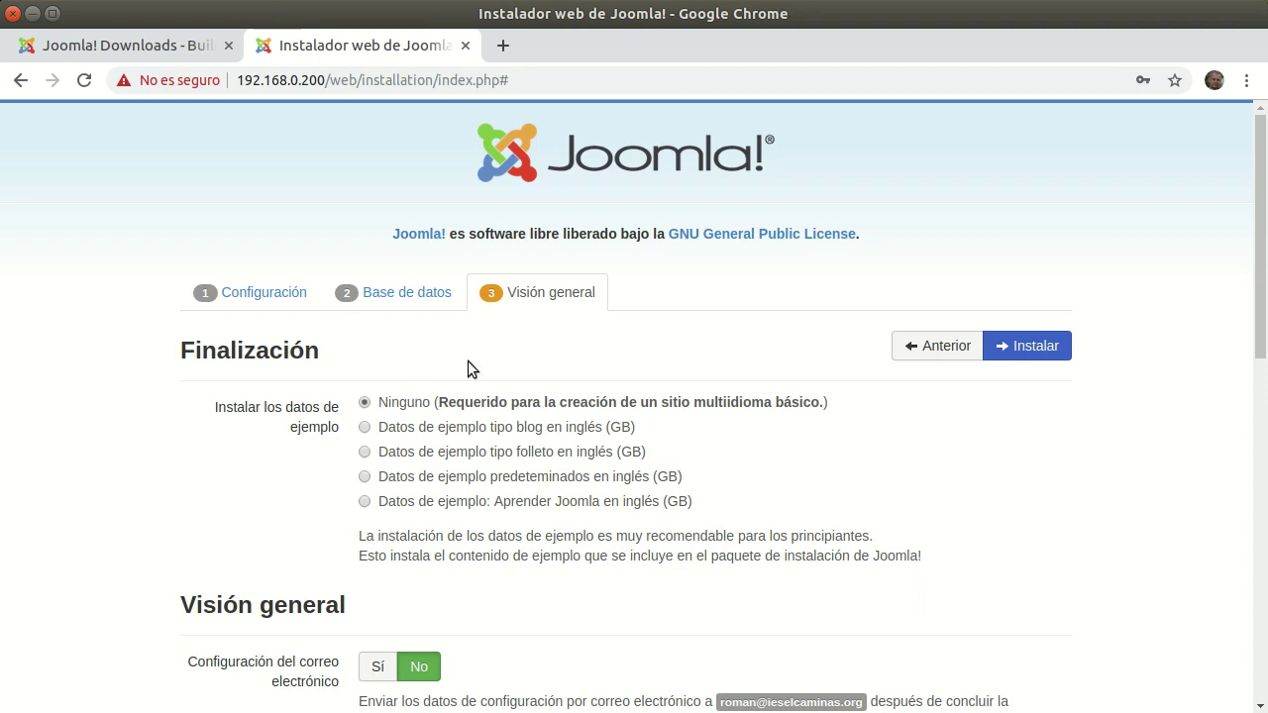
scroll(545, 560, "down", 3)
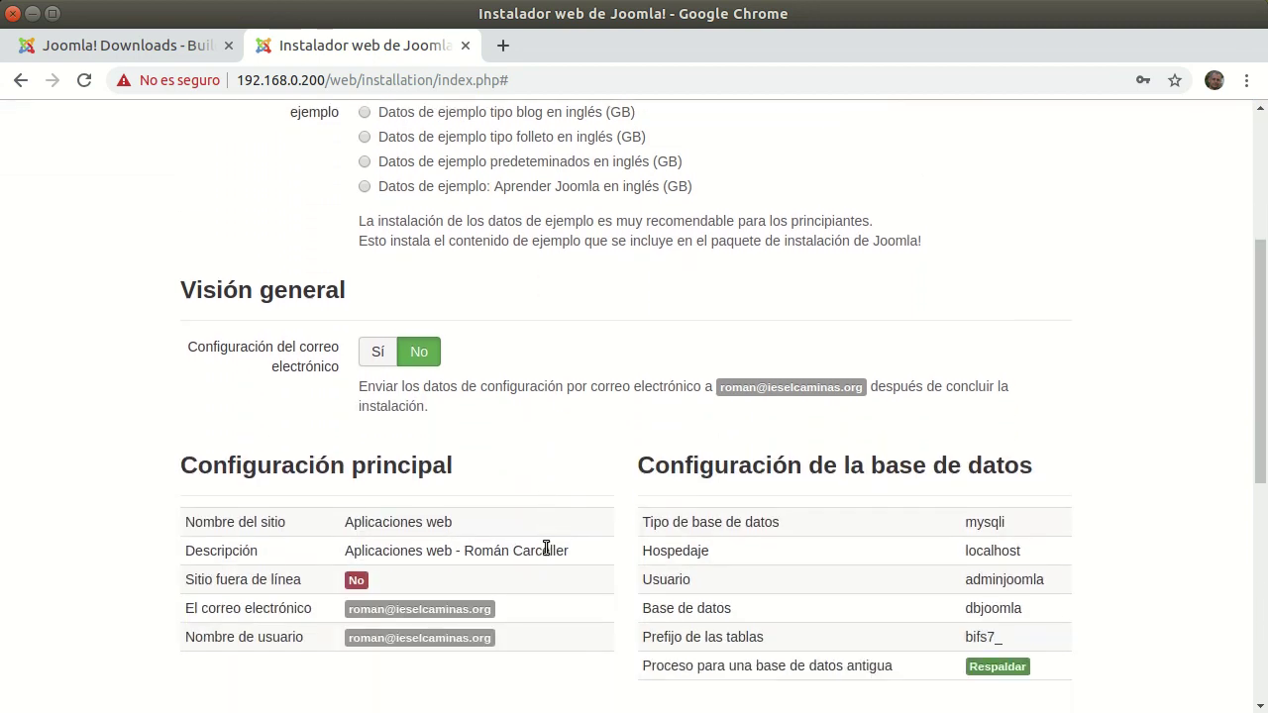
scroll(545, 549, "down", 2)
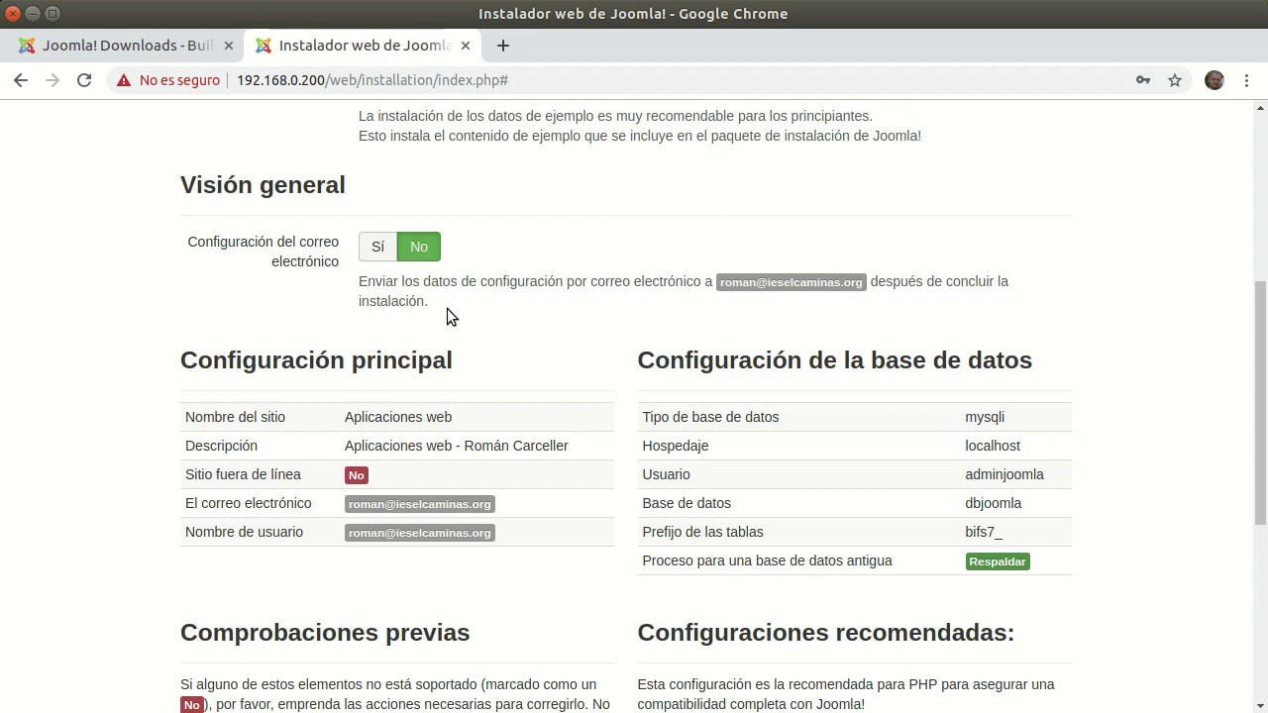
scroll(447, 312, "down", 3)
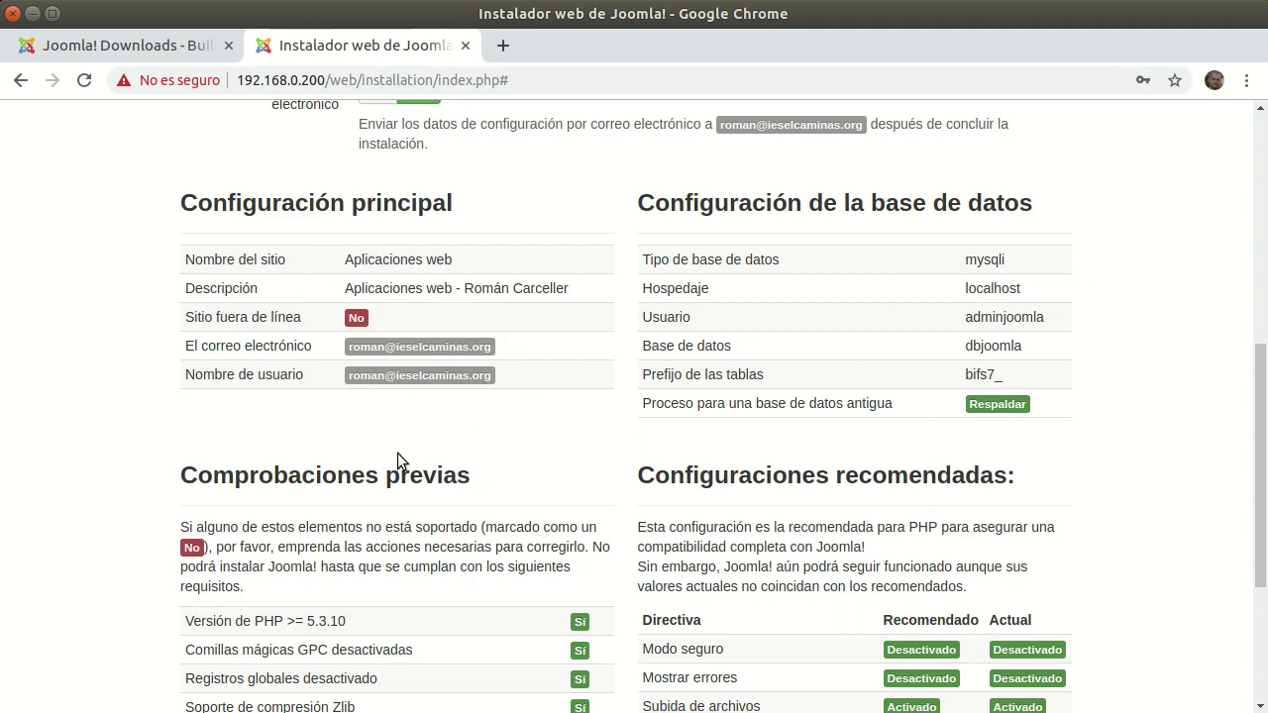
scroll(397, 452, "down", 4)
scroll(415, 456, "down", 1)
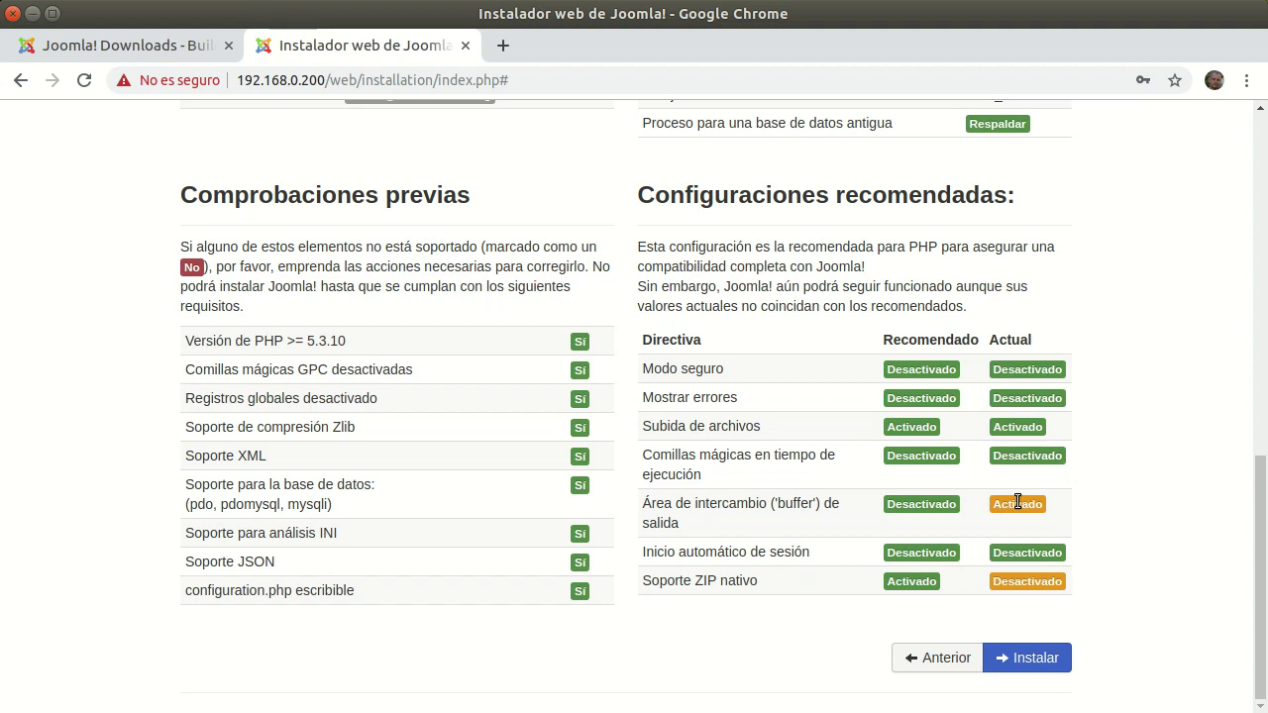
- Run the installation from Visión general and review the congratulations page
left_click(1046, 659)
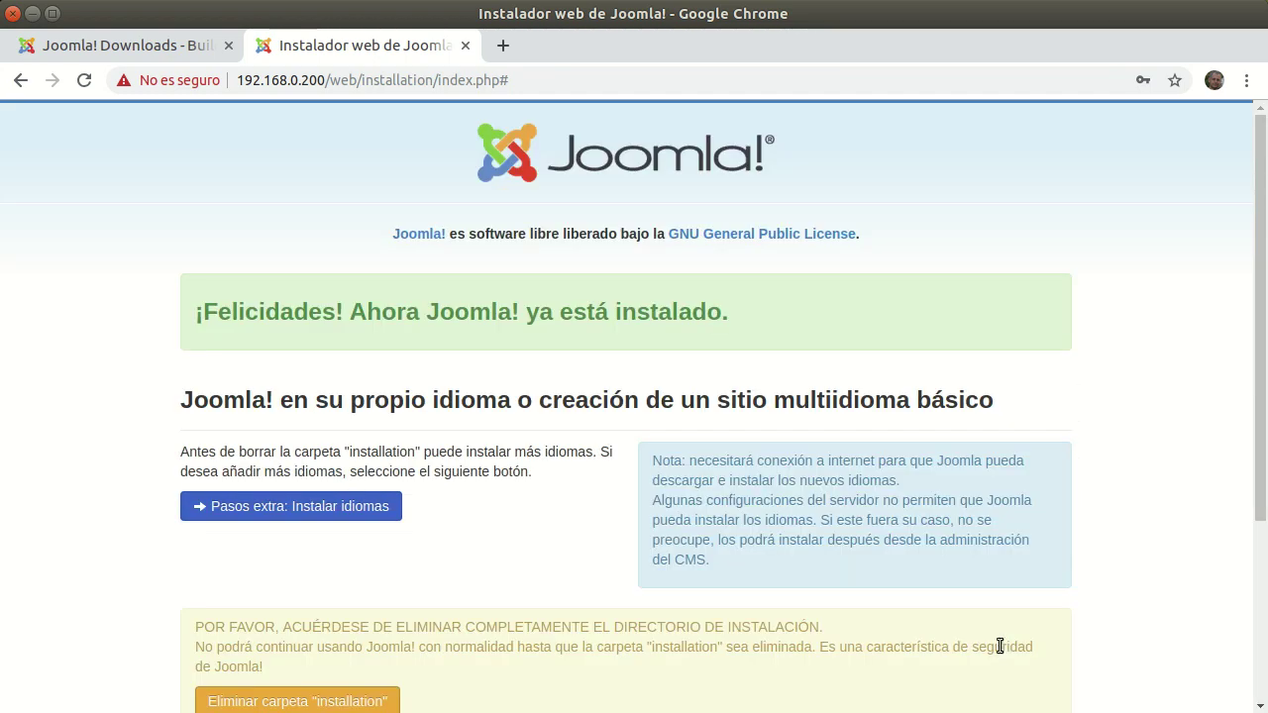
scroll(581, 401, "down", 3)
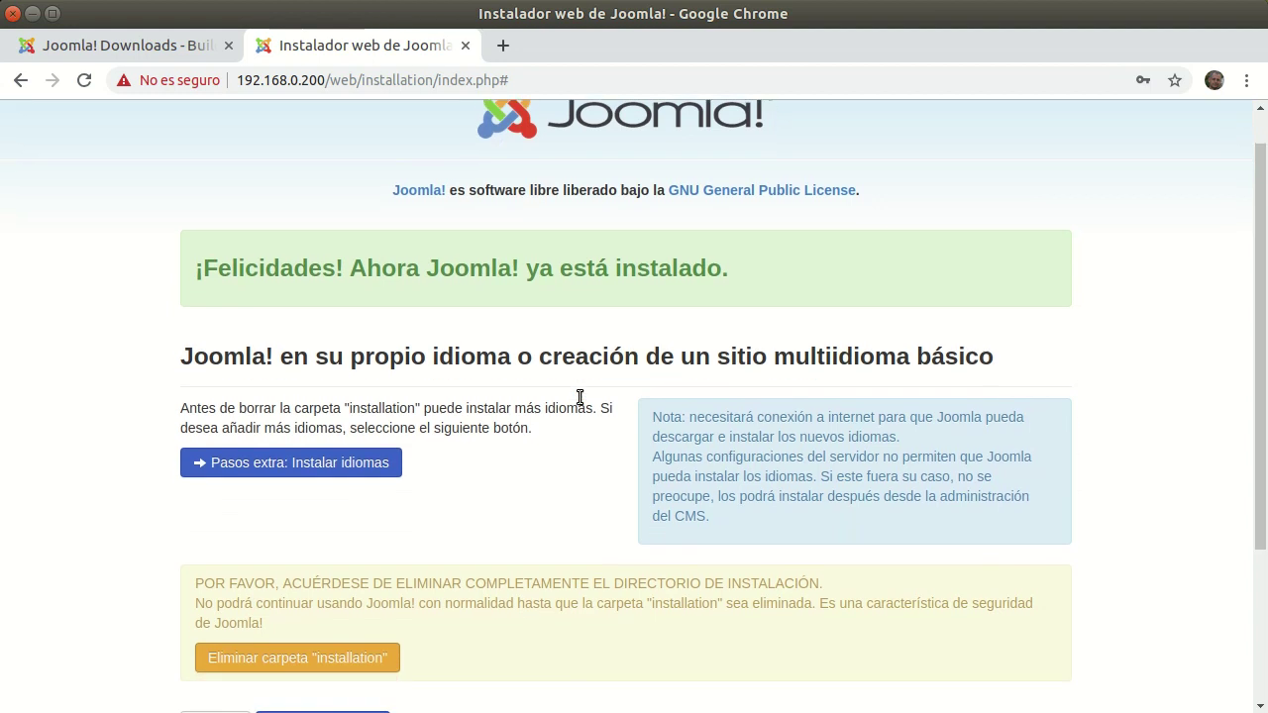